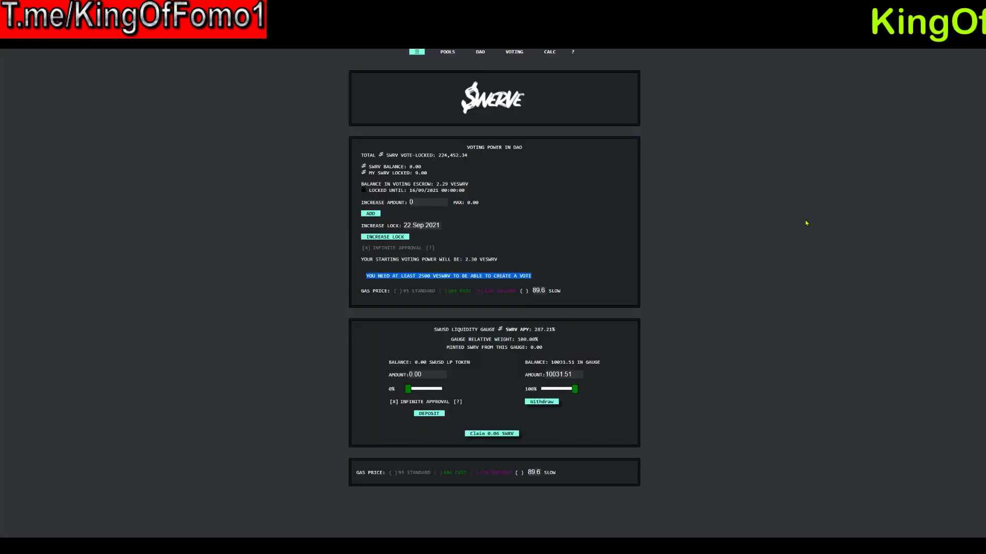
- Clear the highlight on the DAO page's vote-requirement notice
left_click(805, 222)
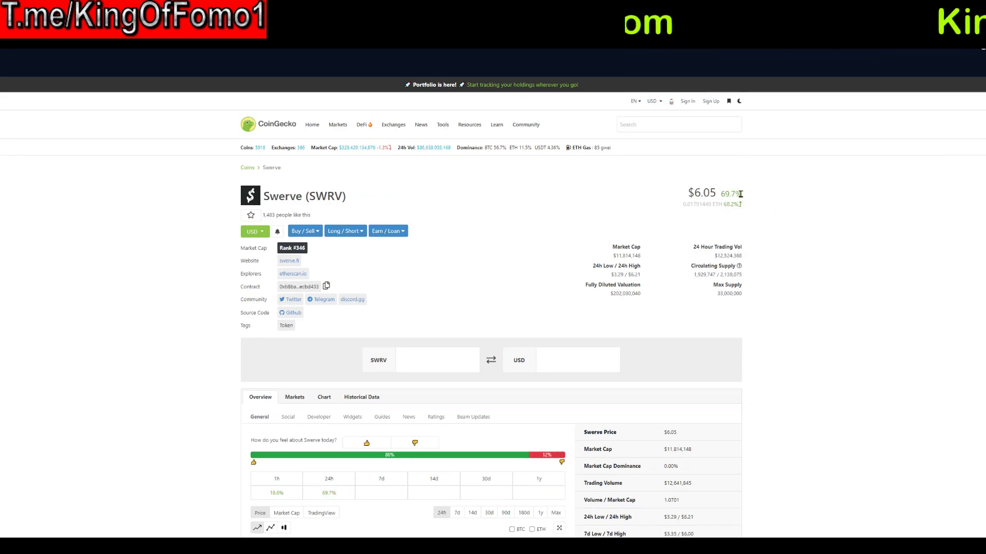
- Highlight the 24-hour price change figure on the CoinGecko page
left_click_drag(741, 194, 719, 197)
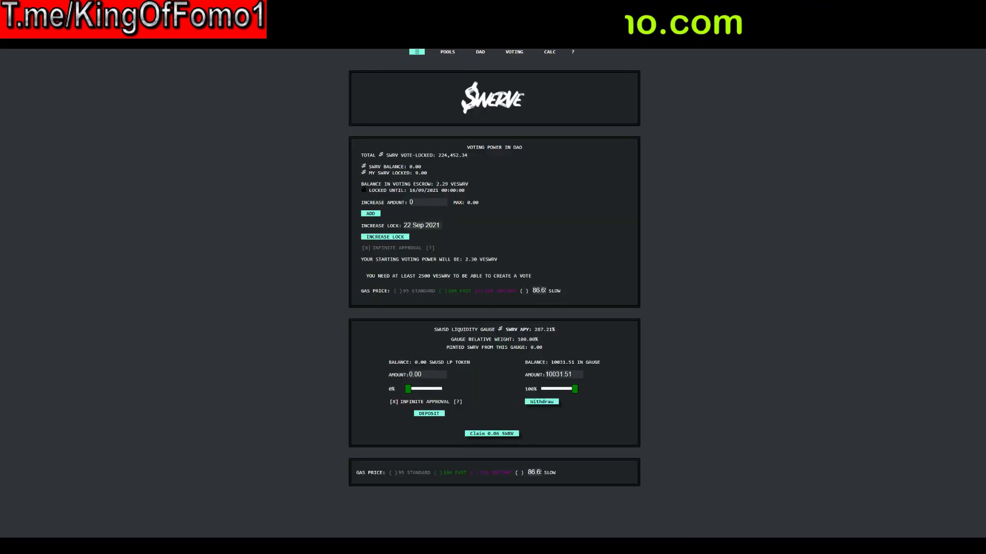
- Paste the swerve.fi address and load the Swerve home page
type("swerve.fi/dao/#/")
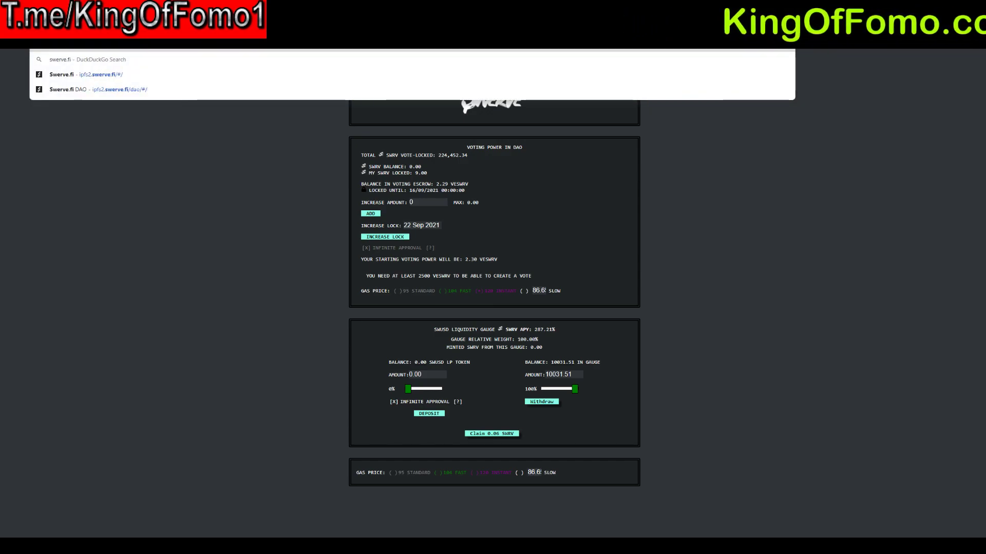
key("Return")
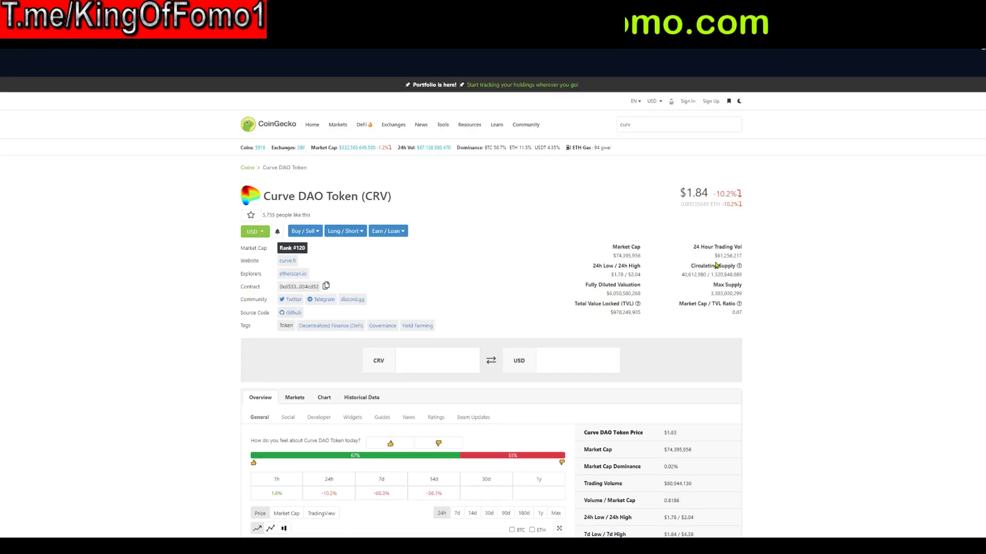
- Set the CRV price chart to the Max range, showing Aug 13 to Sep 9, 2020
scroll(557, 328, "down", 4)
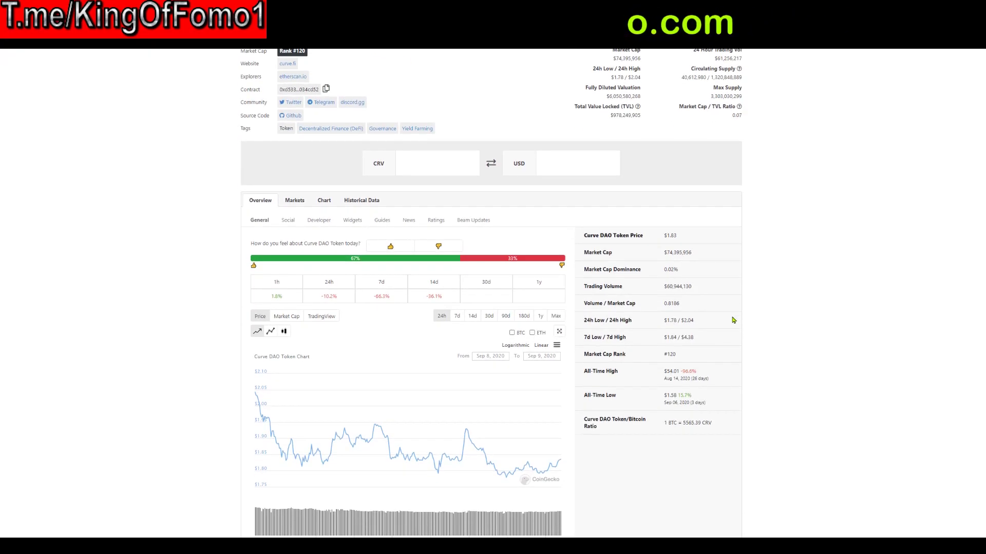
left_click(555, 316)
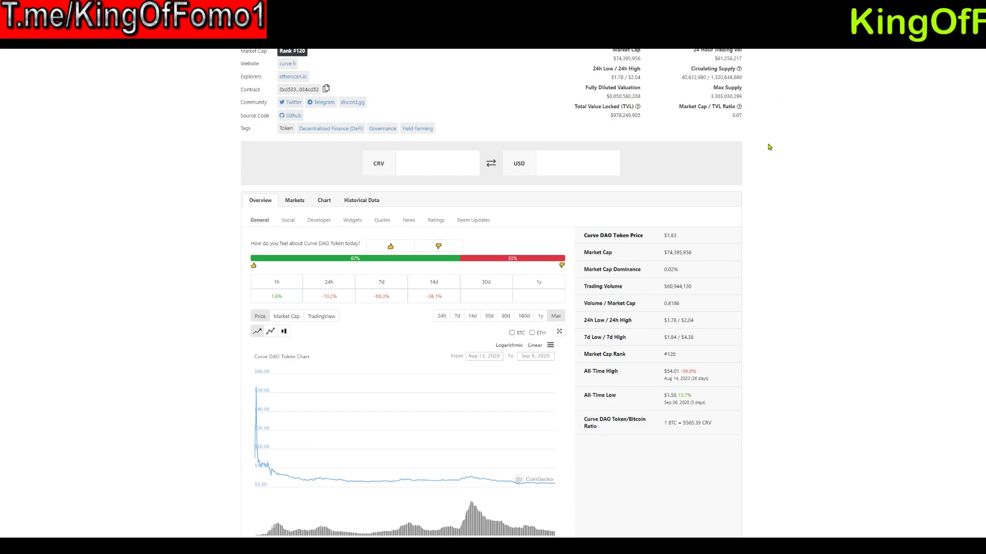
scroll(878, 138, "up", 4)
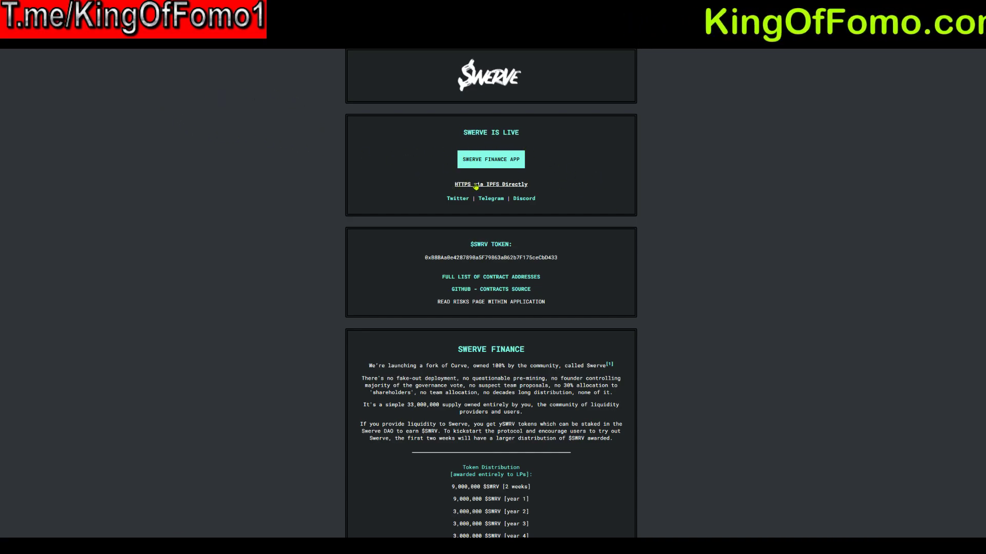
- Launch the Swerve Finance app from the home page
left_click(503, 160)
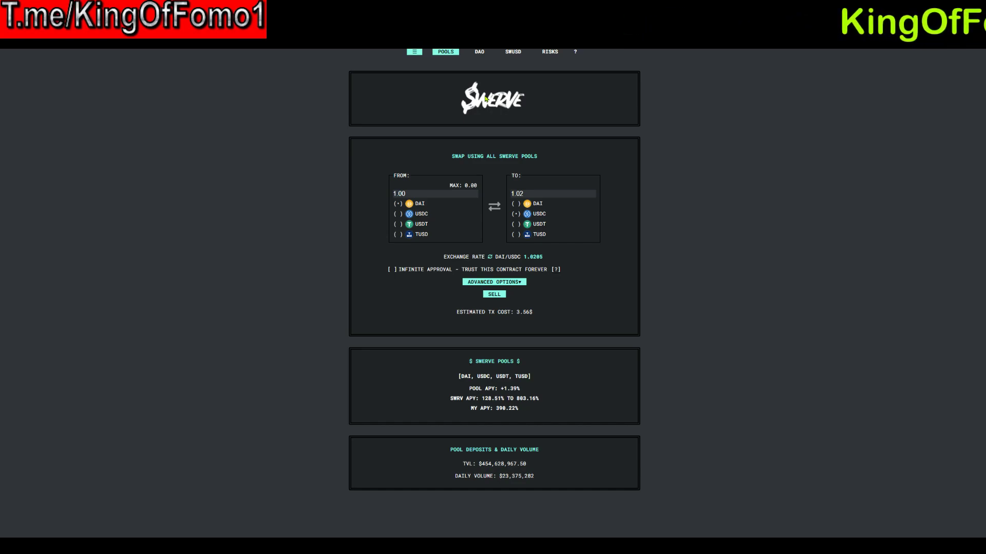
- Open the swUSD pool and switch to its deposit form
left_click(512, 53)
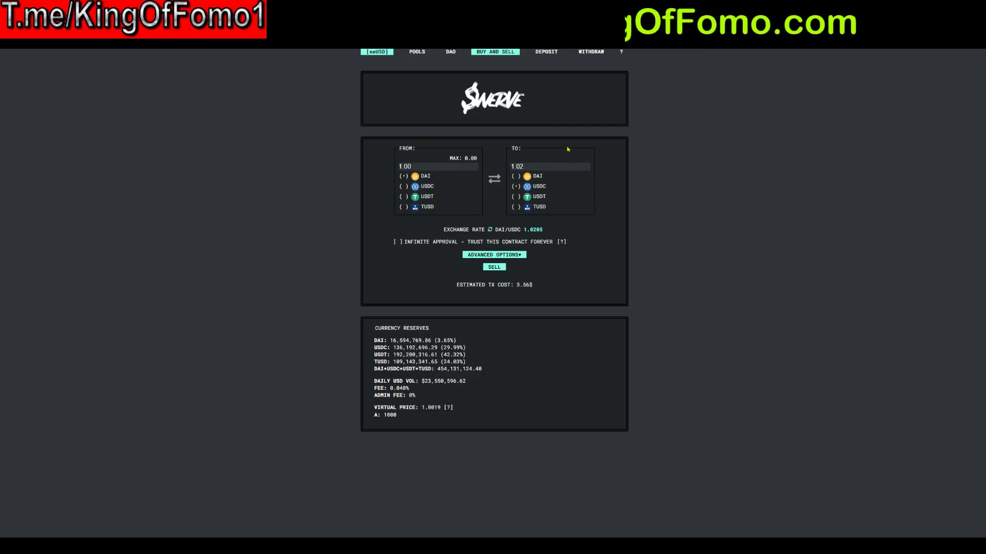
left_click(549, 53)
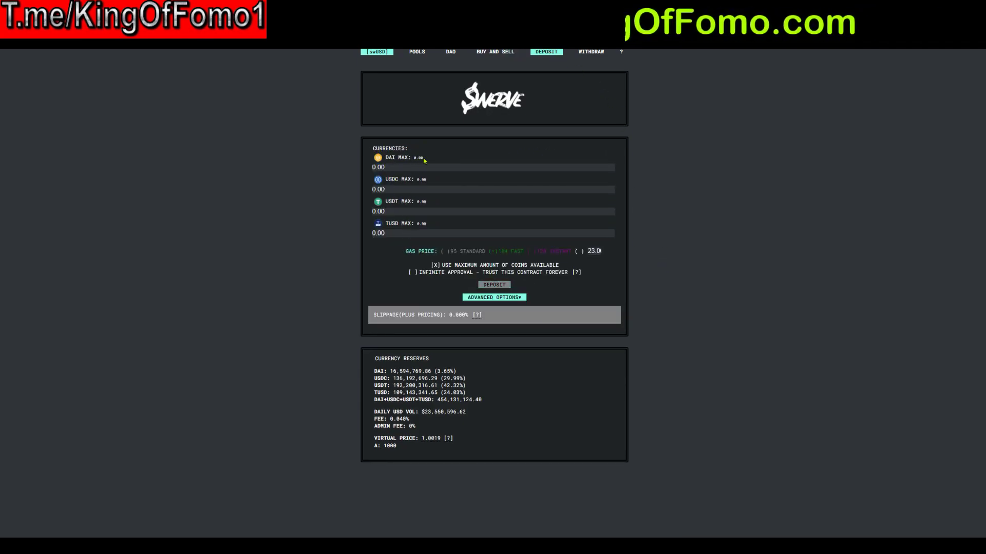
- Select the USDC amount field in the deposit form
left_click(433, 190)
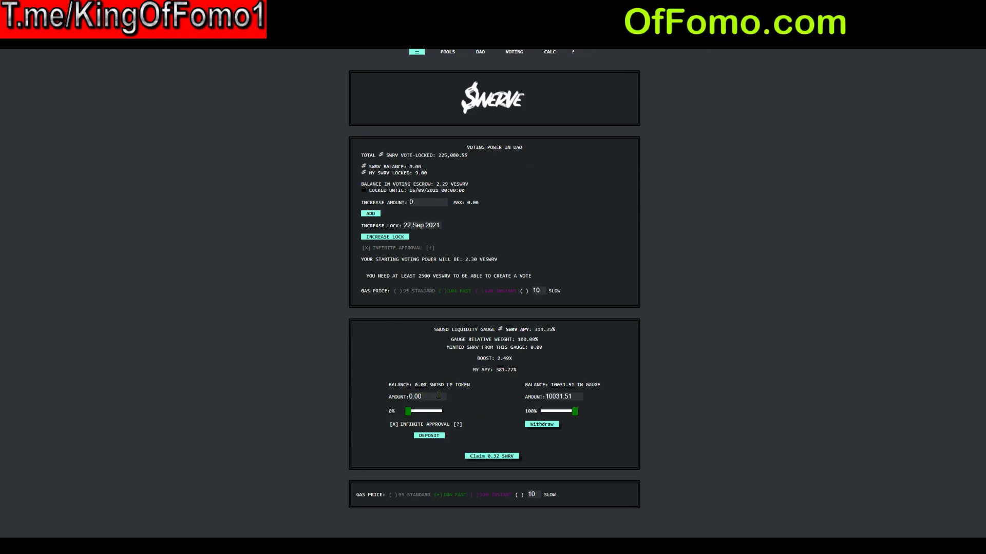
- Try depositing 100% of LP tokens into the gauge, then review the 314.35% APY, 2.49X boost and 9.00 locked SWRV
left_click_drag(408, 411, 453, 420)
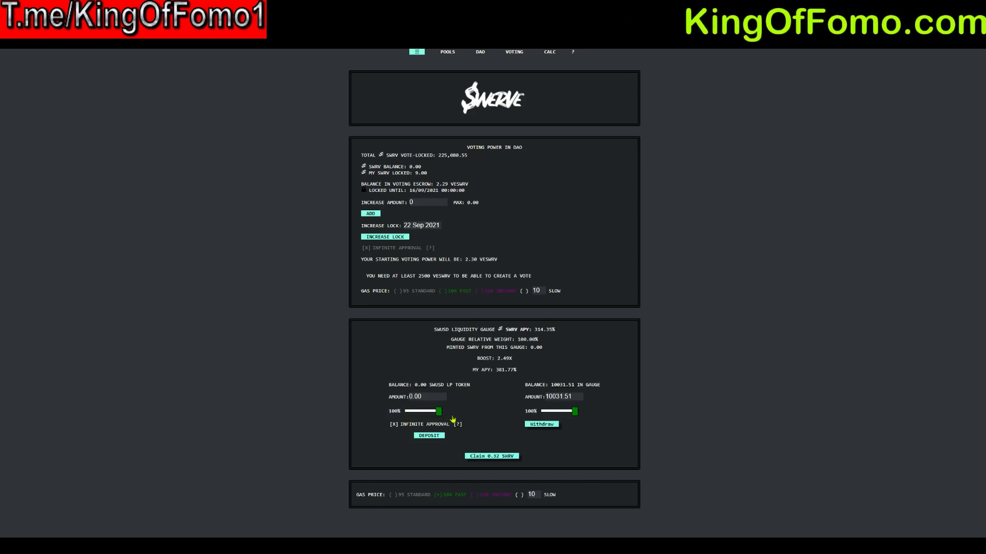
left_click(427, 437)
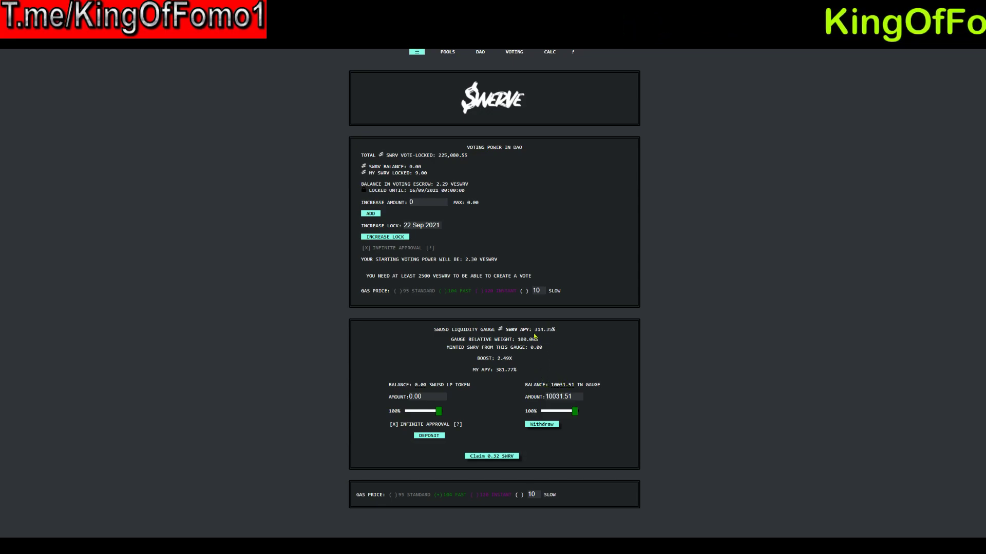
left_click_drag(534, 330, 553, 333)
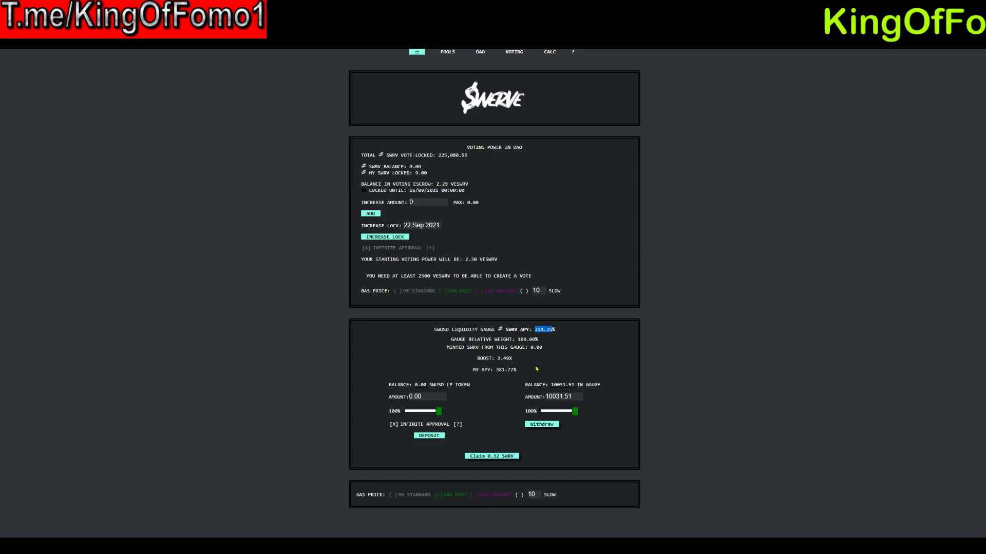
left_click_drag(495, 360, 511, 364)
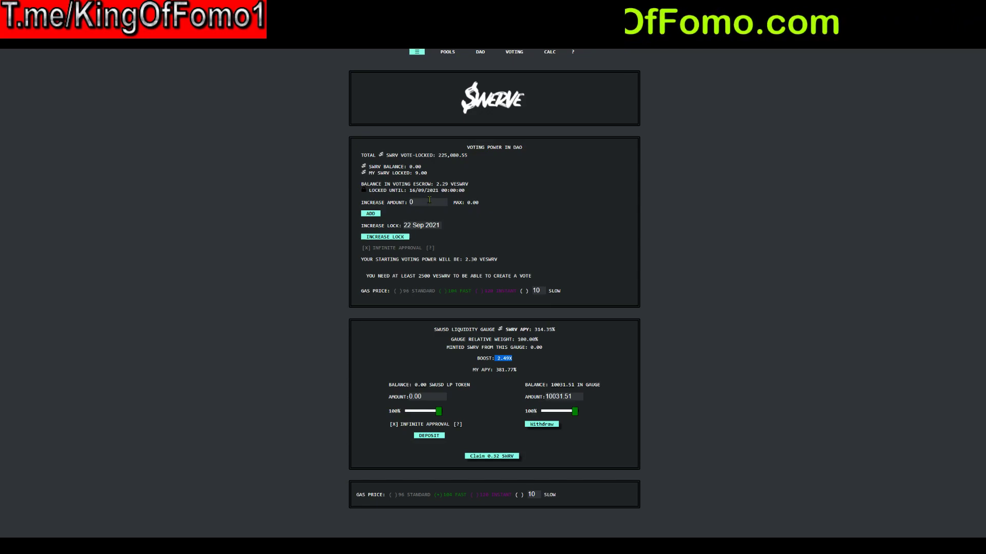
left_click_drag(428, 174, 416, 175)
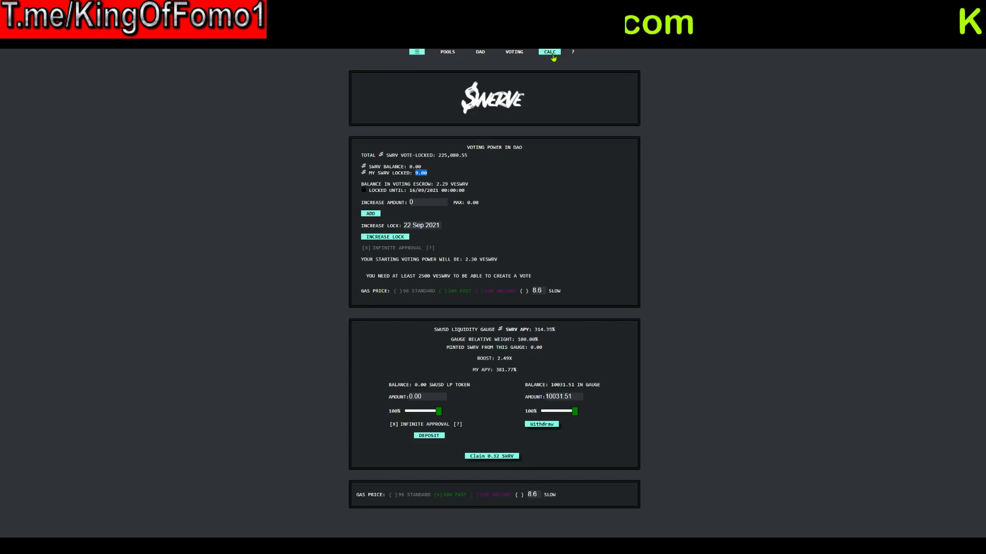
left_click(550, 53)
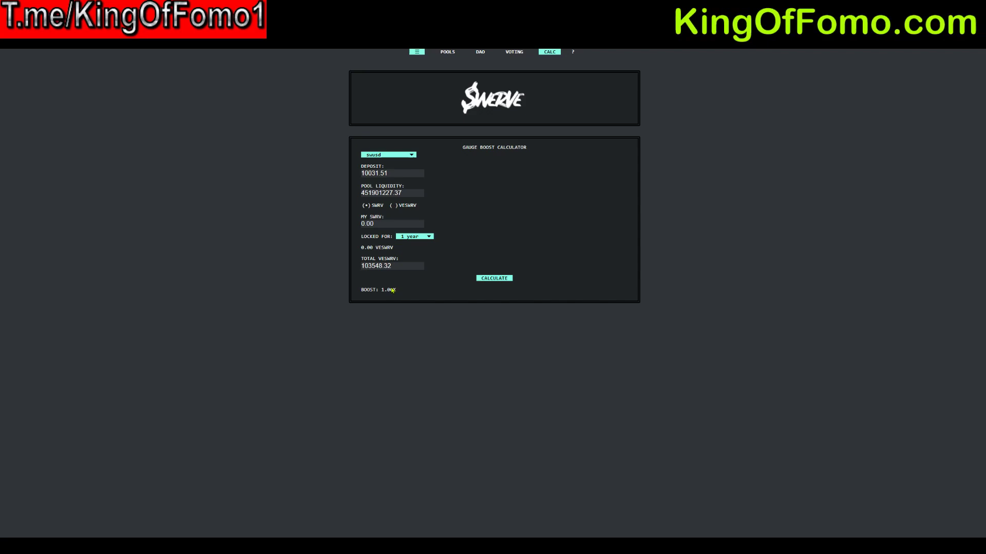
- Enter 5 SWRV in the calculator, giving a 1.82X boost
left_click(398, 226)
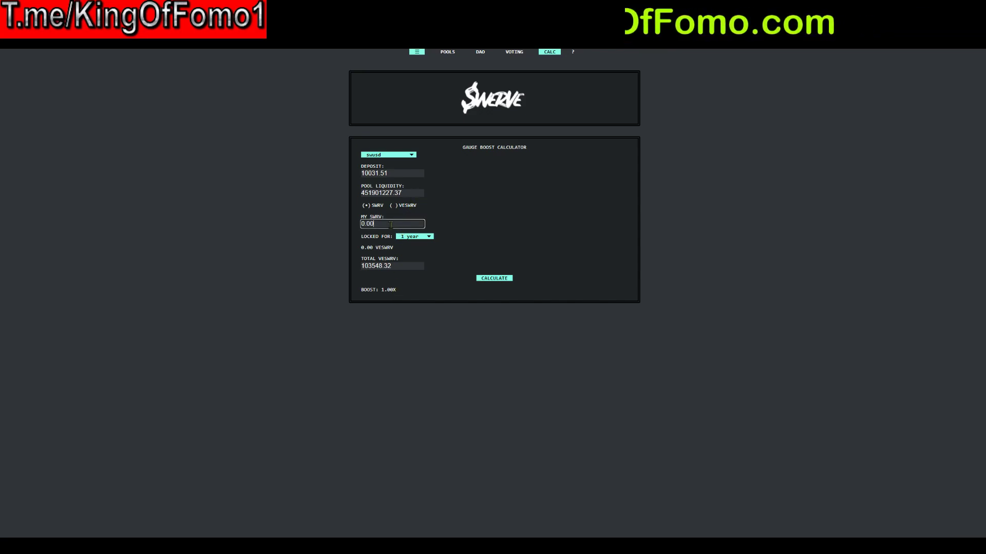
key("ctrl+a")
type("5")
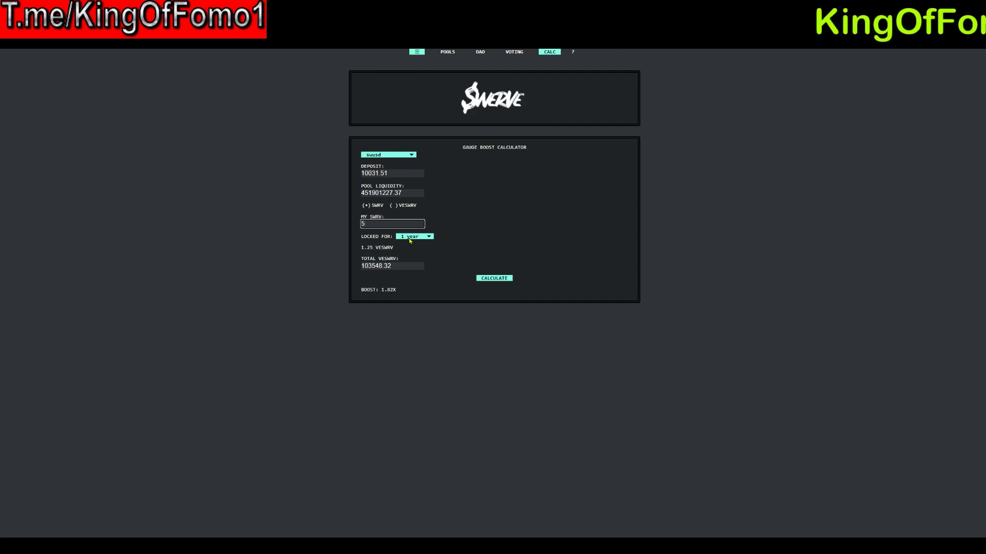
left_click_drag(382, 289, 397, 292)
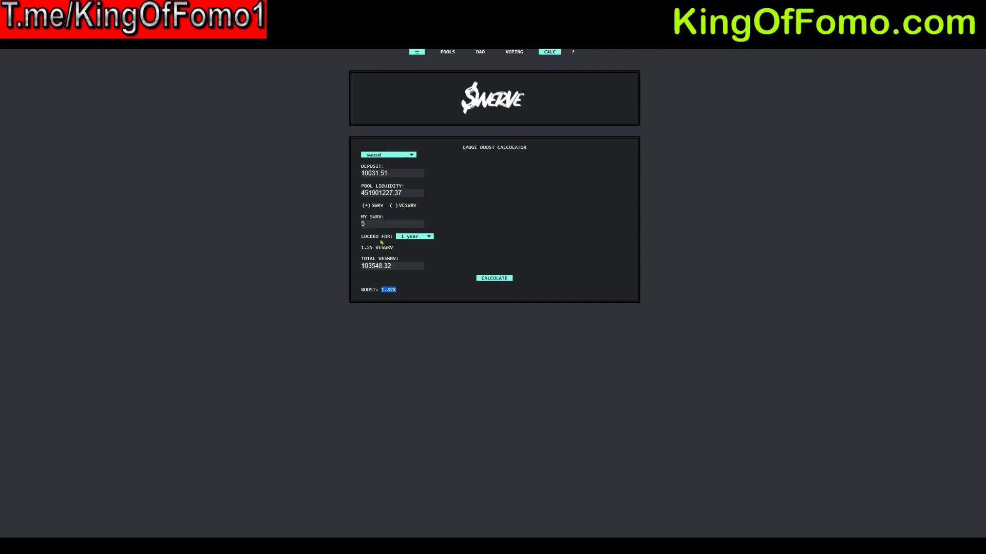
- Try lock durations of 3 years, then 2 years
left_click(407, 236)
left_click(414, 249)
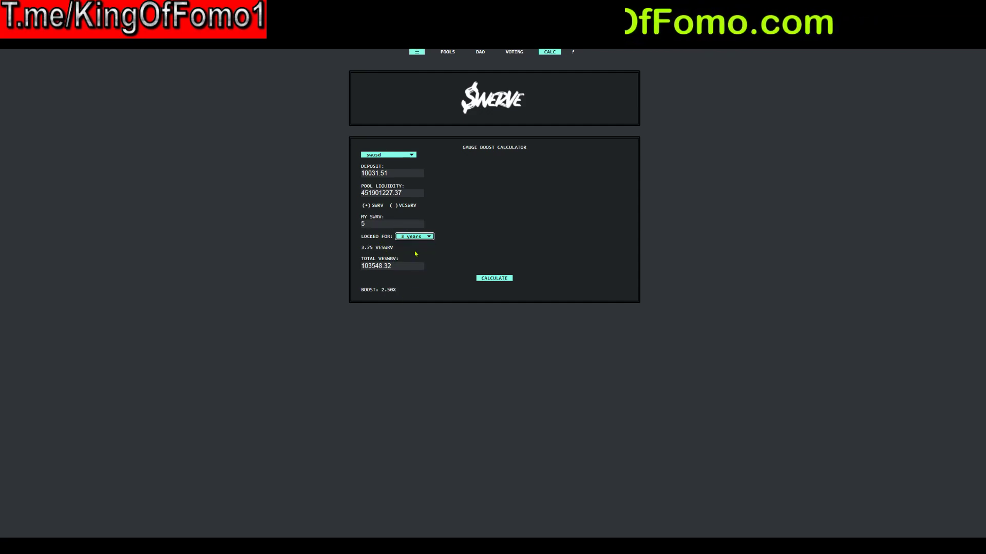
left_click(413, 236)
left_click(413, 258)
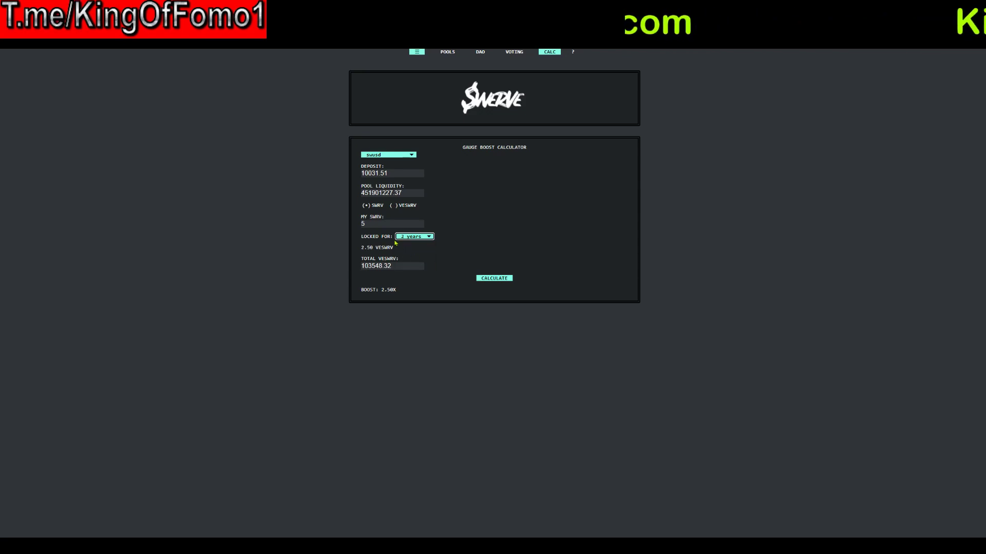
- Change the SWRV amount to 9 and lock it for 1 year
left_click(382, 224)
key("BackSpace")
type("9")
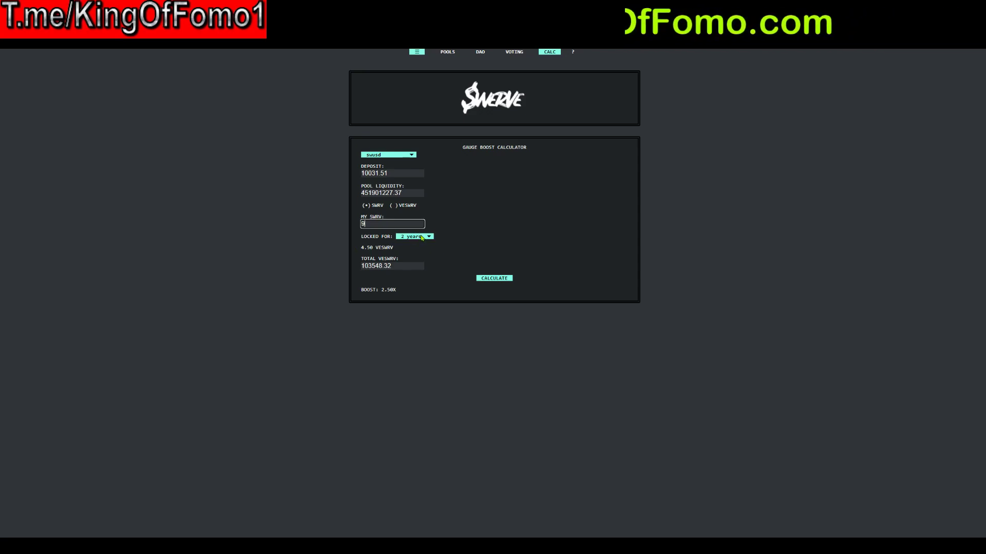
left_click(419, 237)
left_click(413, 262)
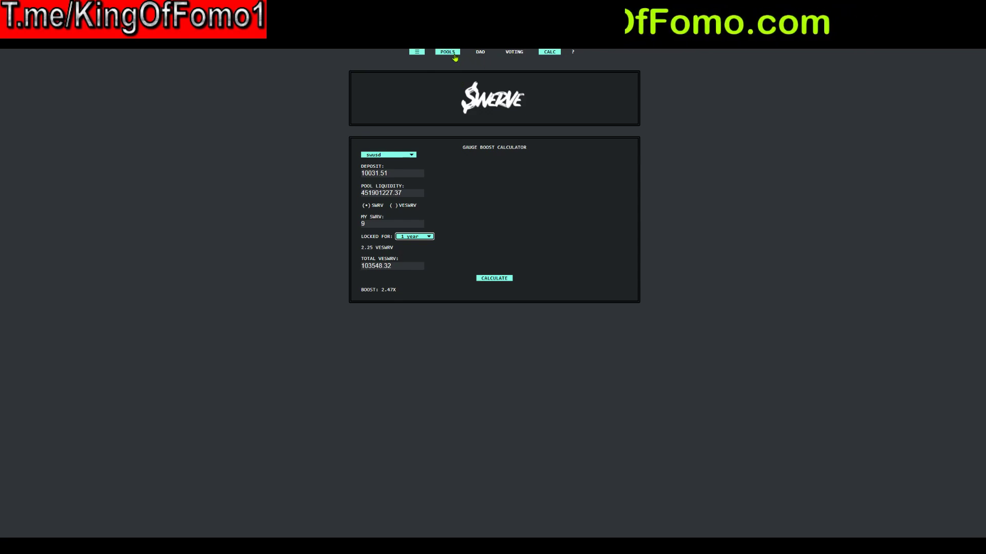
- Return to the DAO page and highlight the swUSD gauge's SWRV APY figure
left_click(480, 52)
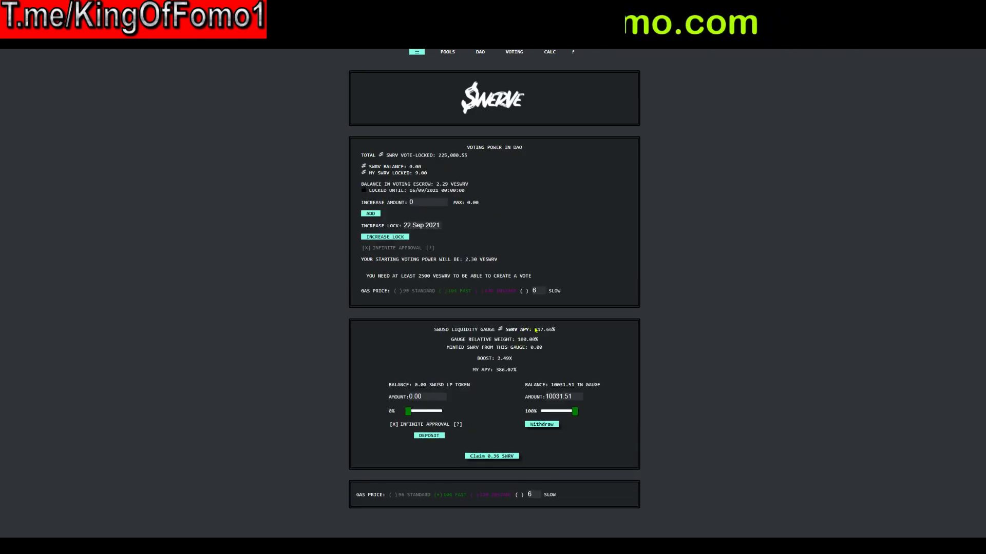
left_click_drag(537, 329, 556, 329)
left_click(711, 406)
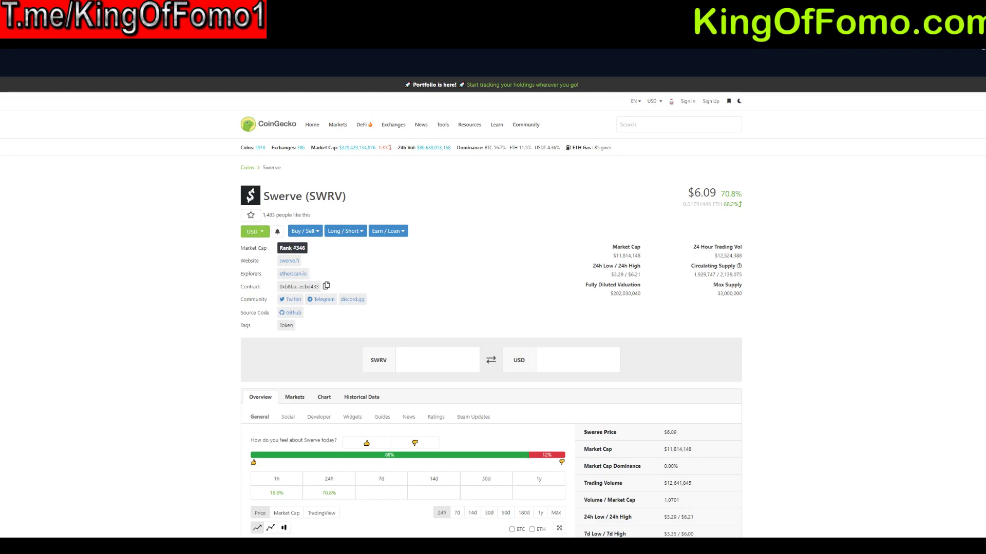
- Switch the Swerve (SWRV) price chart to the 7-day range, Sep 4–9, 2020, showing $6.09
scroll(359, 390, "down", 5)
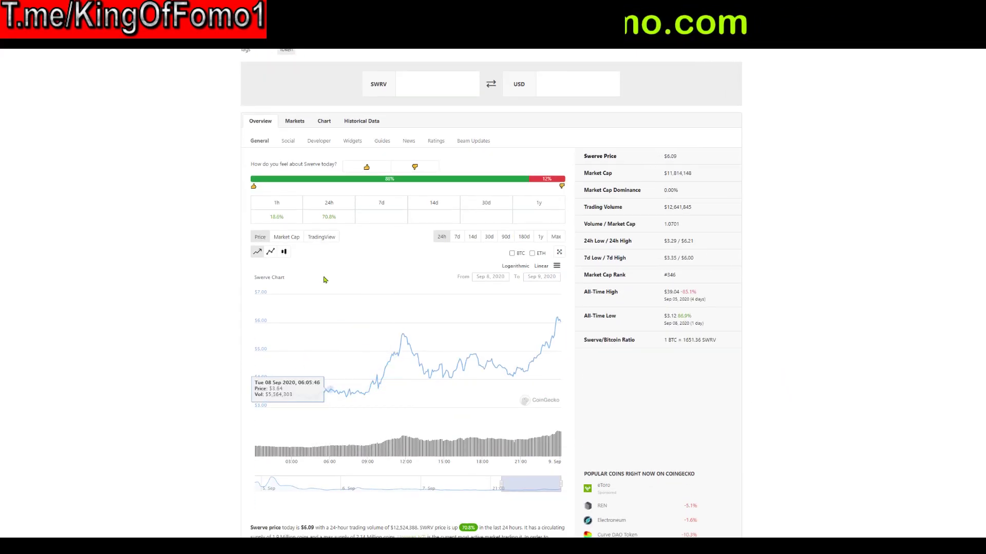
left_click(456, 237)
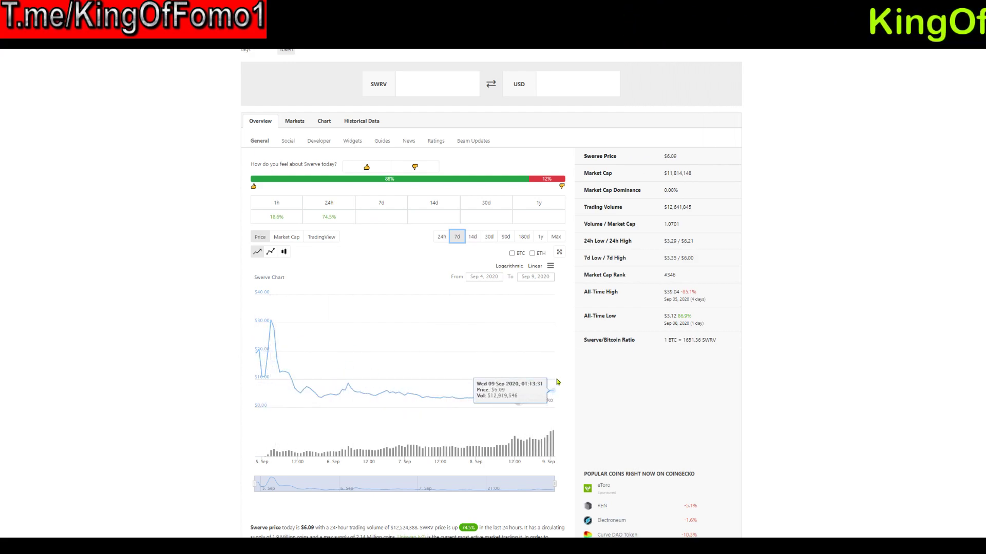
scroll(737, 434, "up", 3)
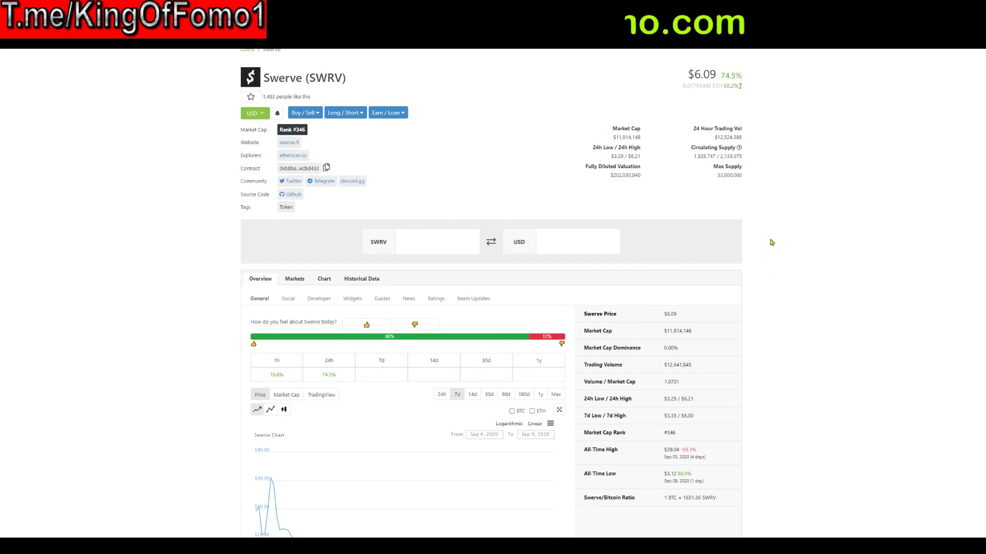
mouse_move(738, 147)
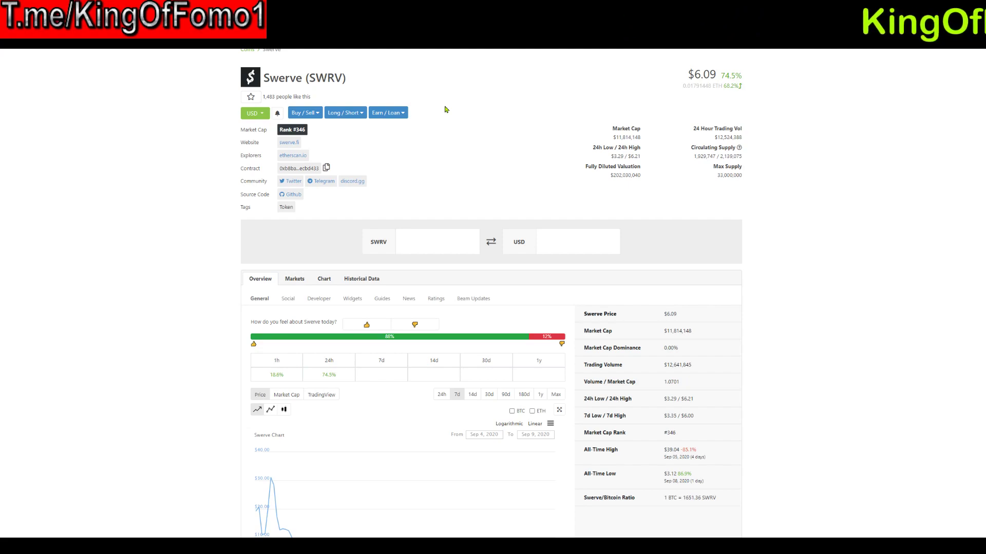
- Return to the top of the SWRV page, start a coin search, then dismiss the trending suggestions
scroll(445, 110, "up", 3)
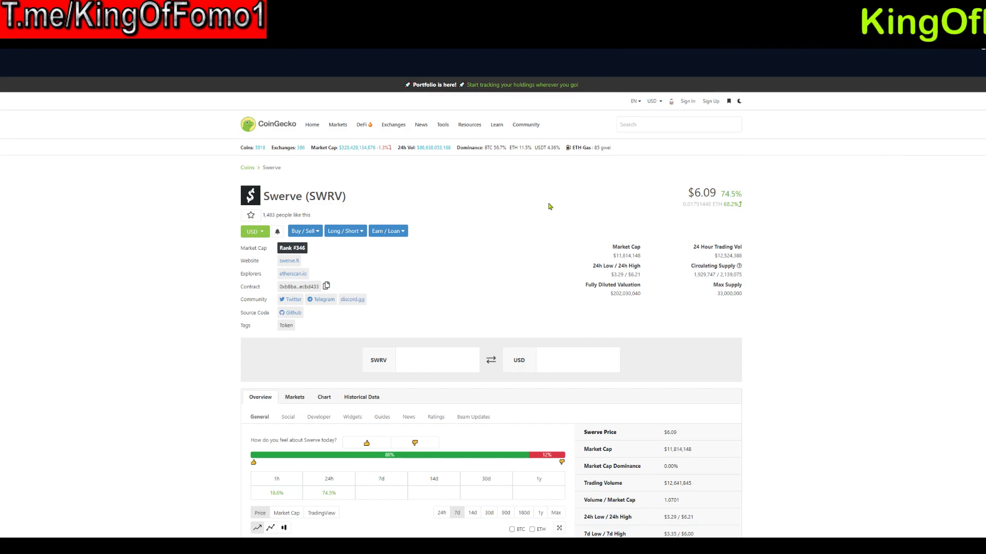
left_click(645, 129)
left_click(445, 280)
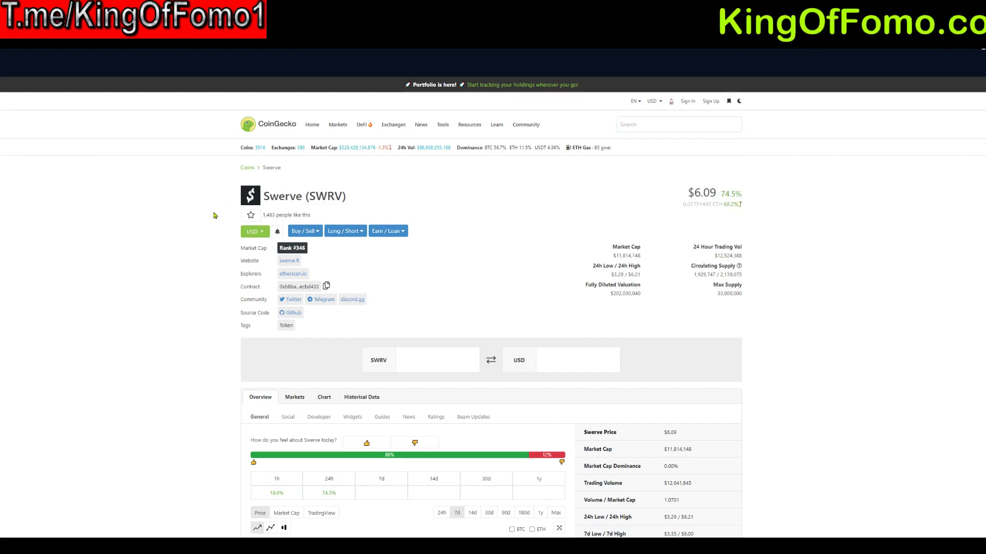